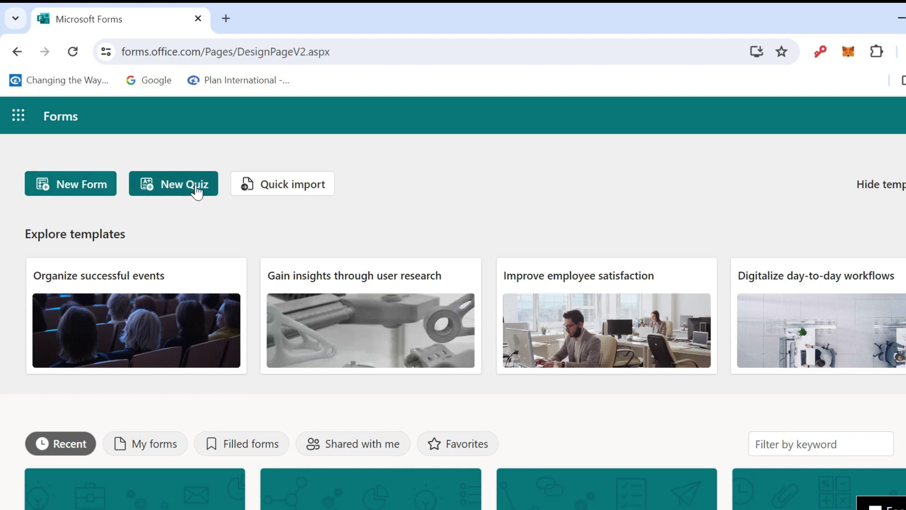
Create a new blank form and set its title to 'How to use Microsoft Form'
click(73, 184)
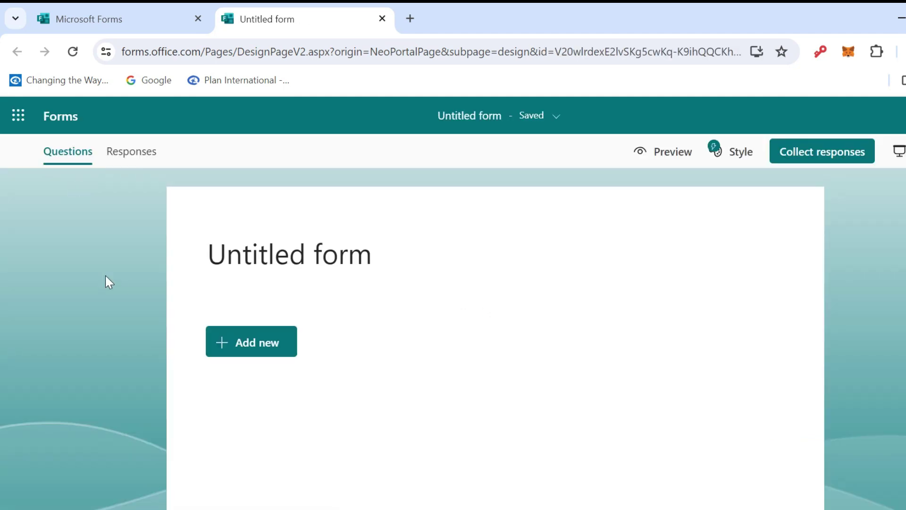
click(262, 257)
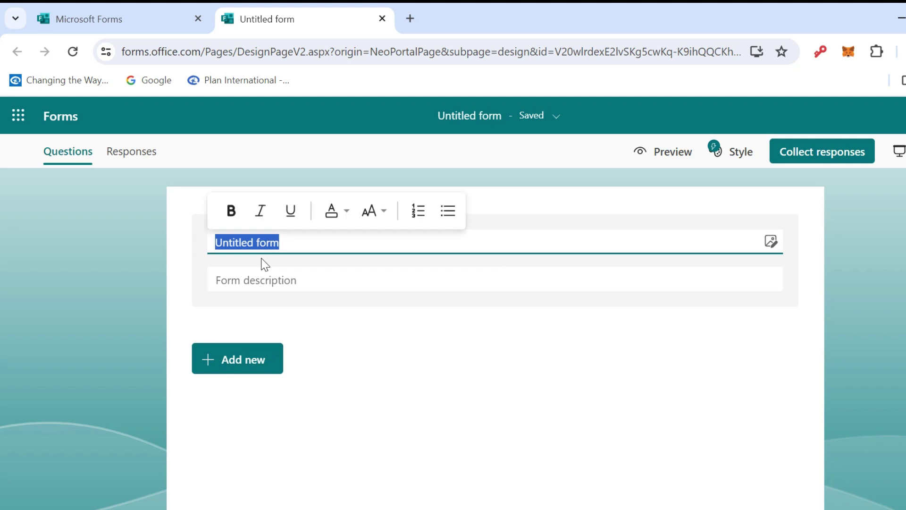
text(How to use Mi)
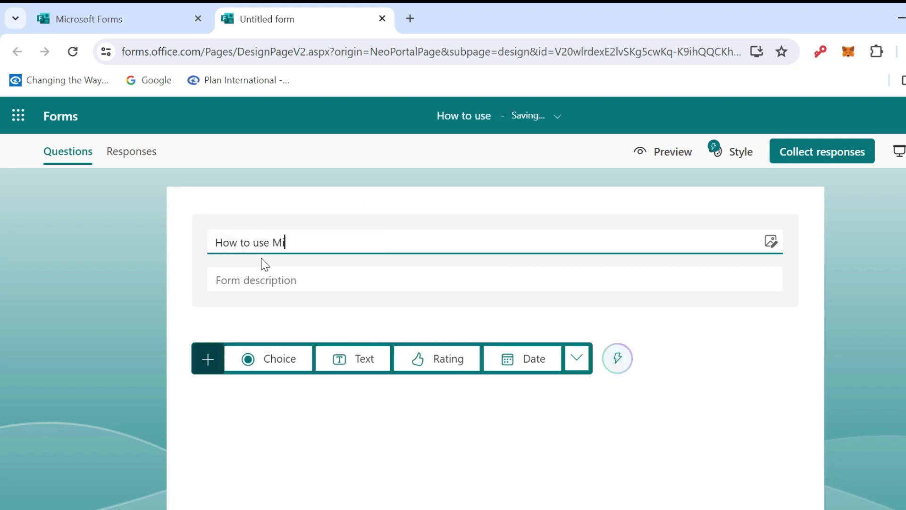
text(crosoft Form)
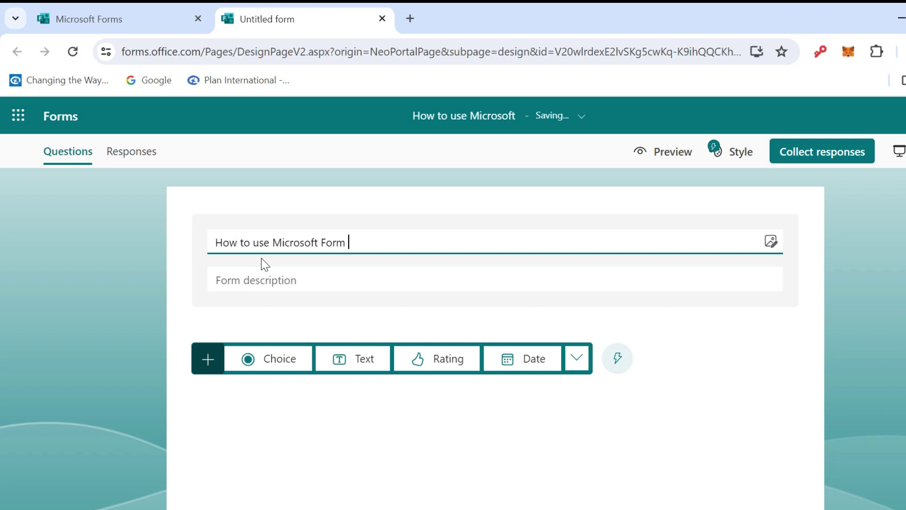
click(282, 283)
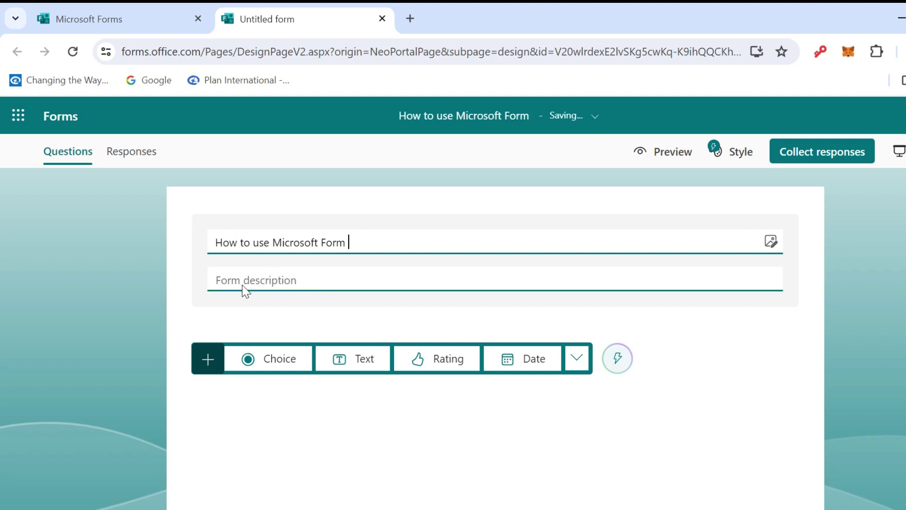
scroll(148, 281, down, 2)
scroll(220, 401, up, 2)
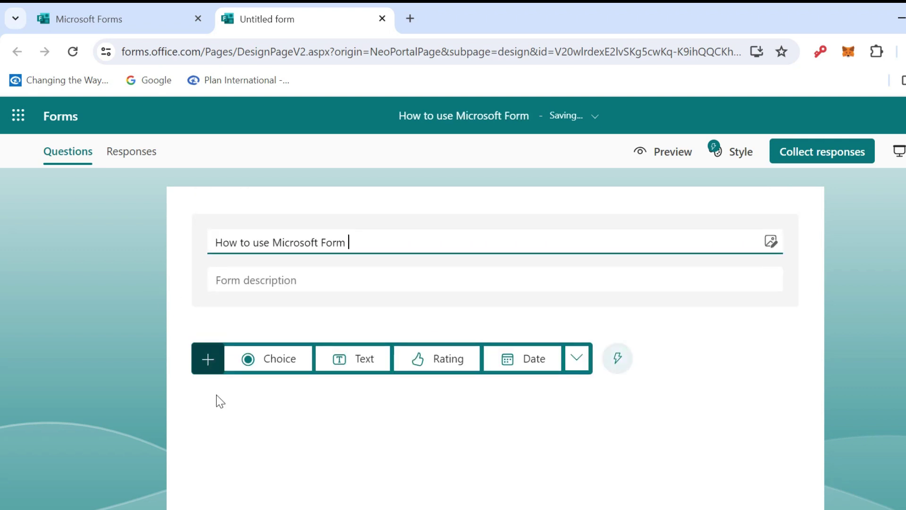
Add a choice question titled 'How is my training'
click(270, 364)
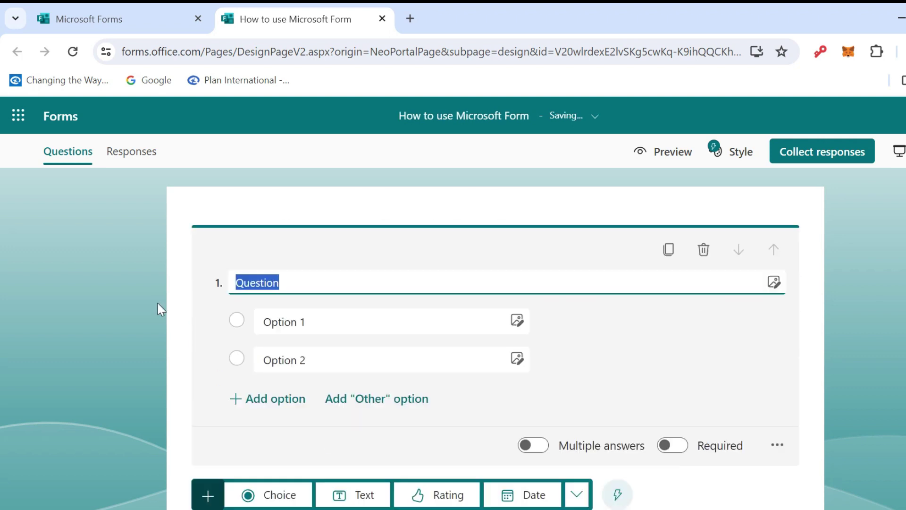
click(317, 282)
double_click(305, 280)
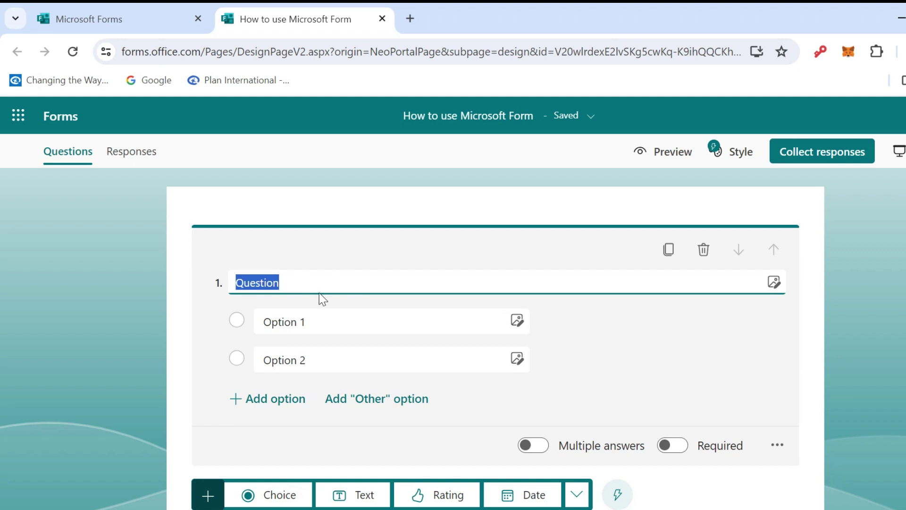
text(How )
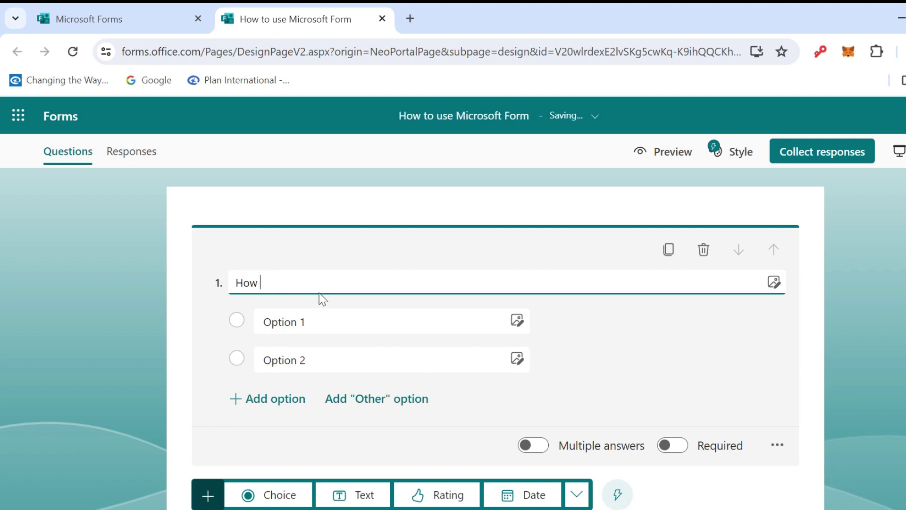
text(is my training)
Set the answer options to Poor, Good and Best
click(315, 324)
text(Poor)
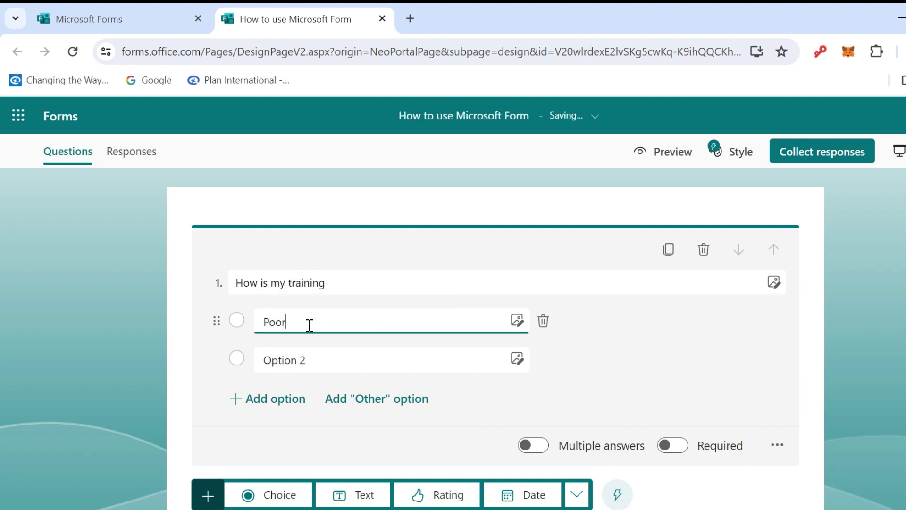
click(315, 362)
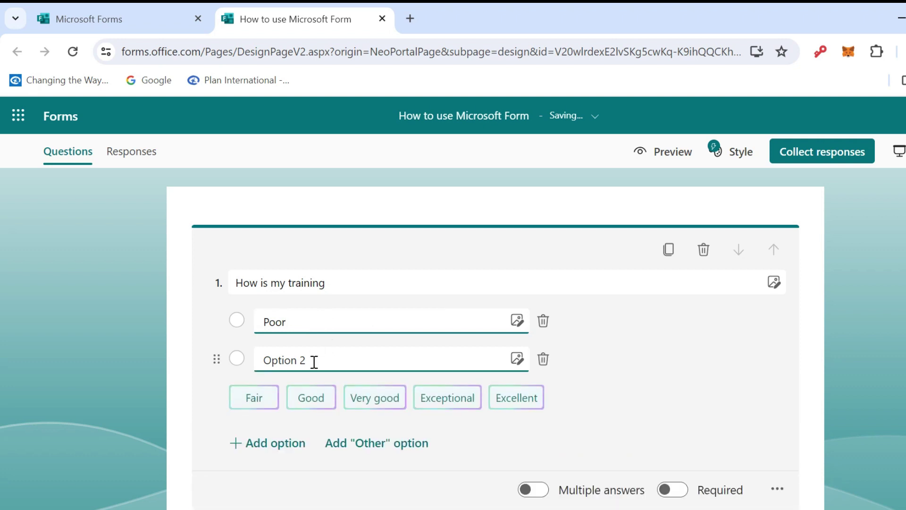
text(Good)
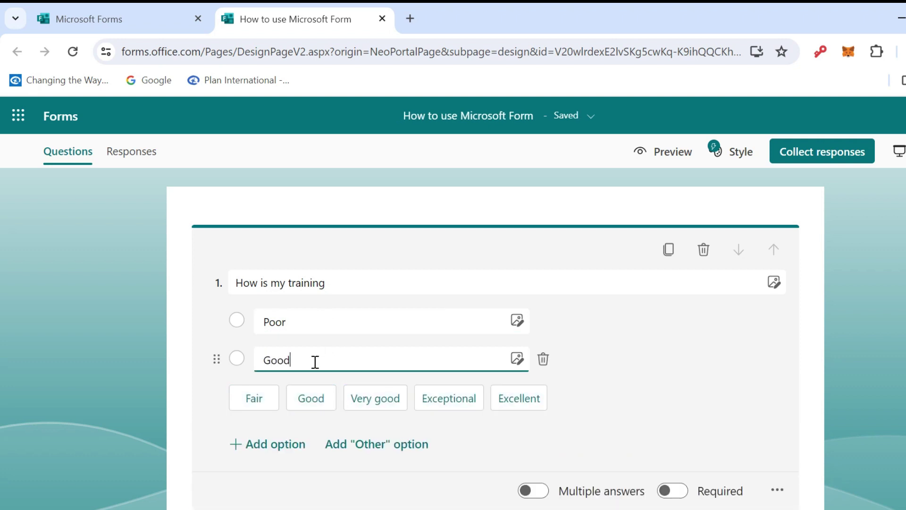
click(263, 446)
click(331, 399)
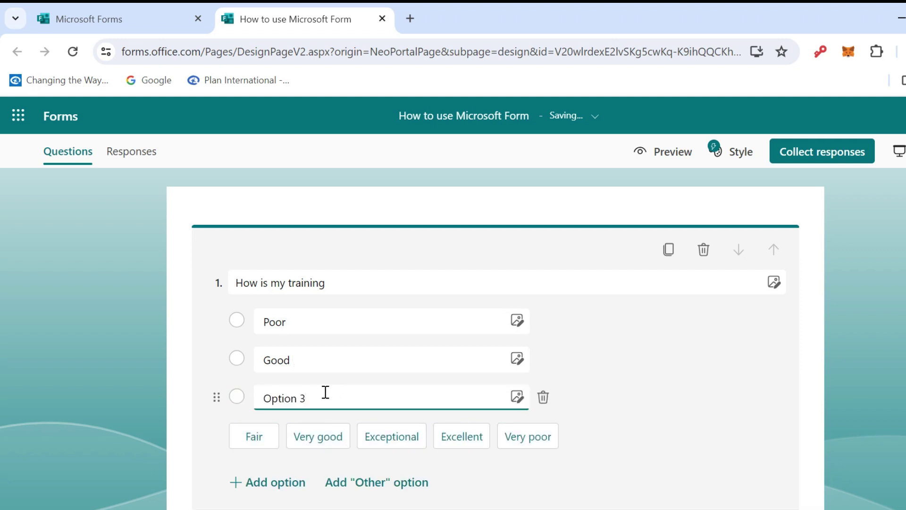
drag(323, 390, 247, 394)
text(be)
key(BackSpace)
key(BackSpace)
text(Best)
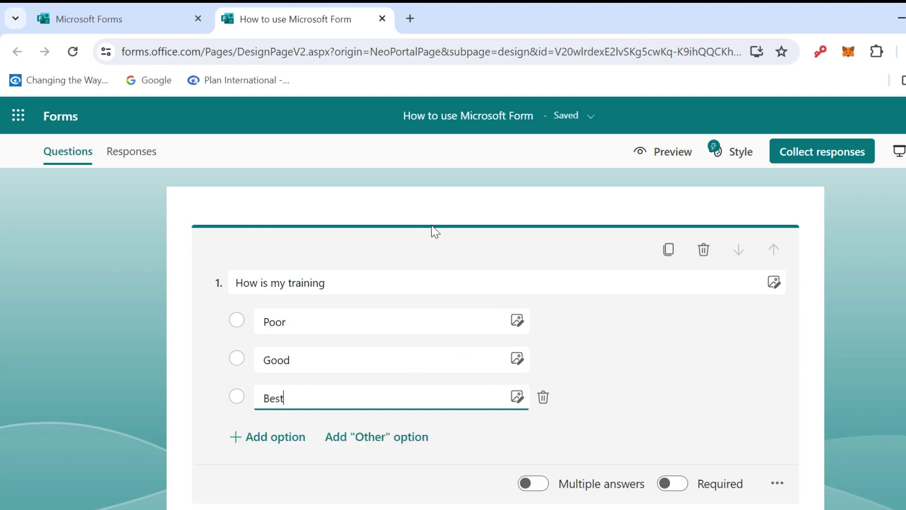
click(379, 313)
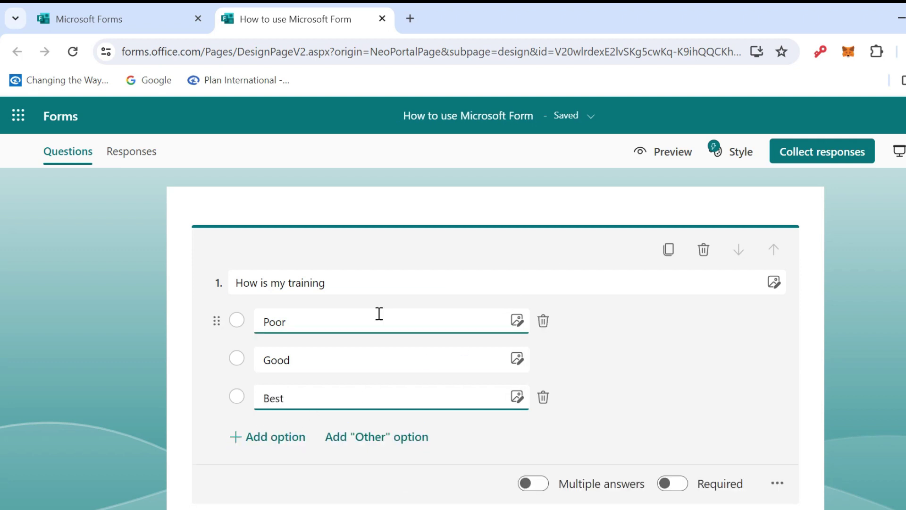
click(661, 154)
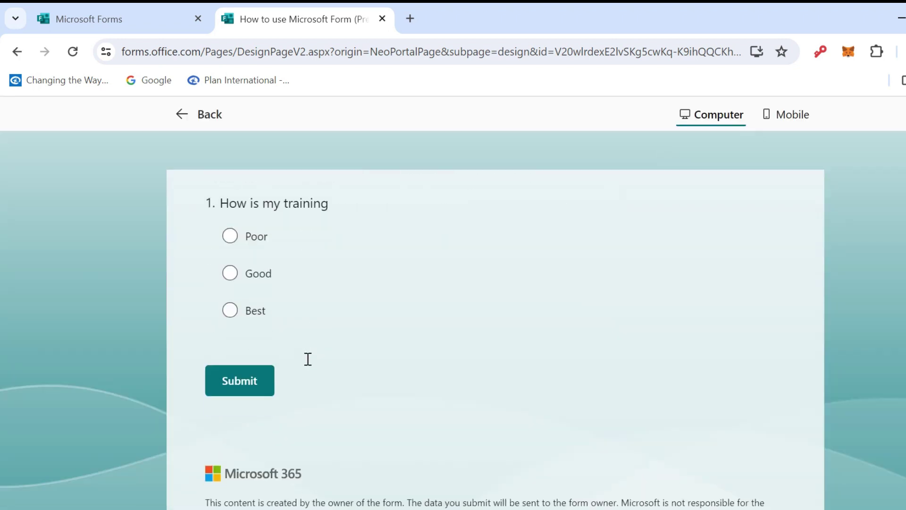
click(229, 235)
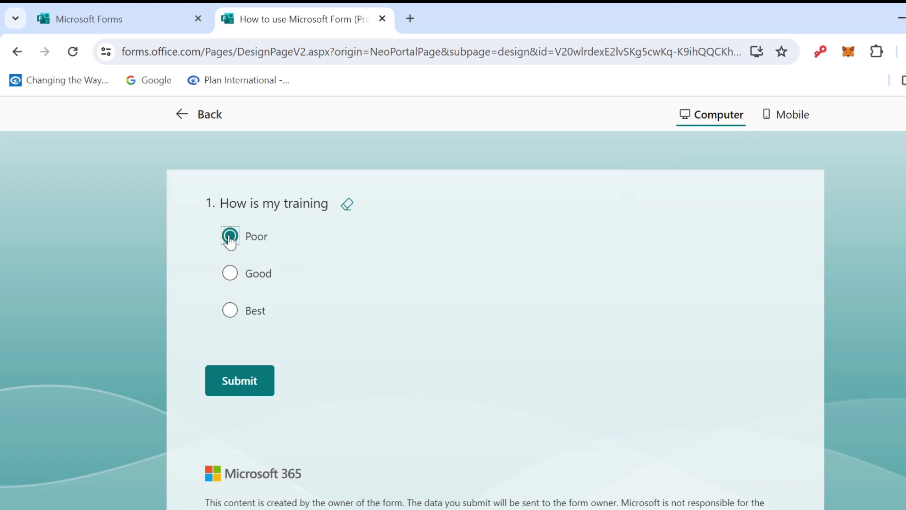
click(228, 274)
click(231, 310)
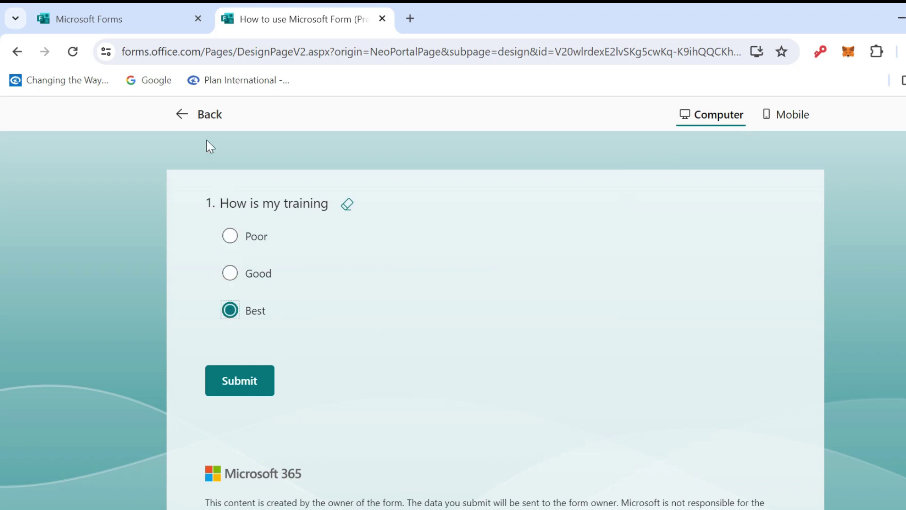
click(188, 117)
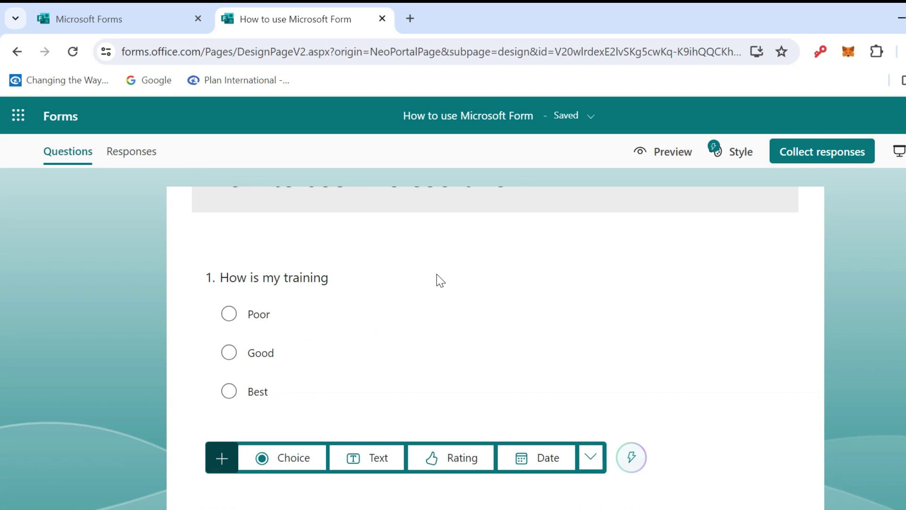
Turn on Shuffle options for question 1
click(313, 419)
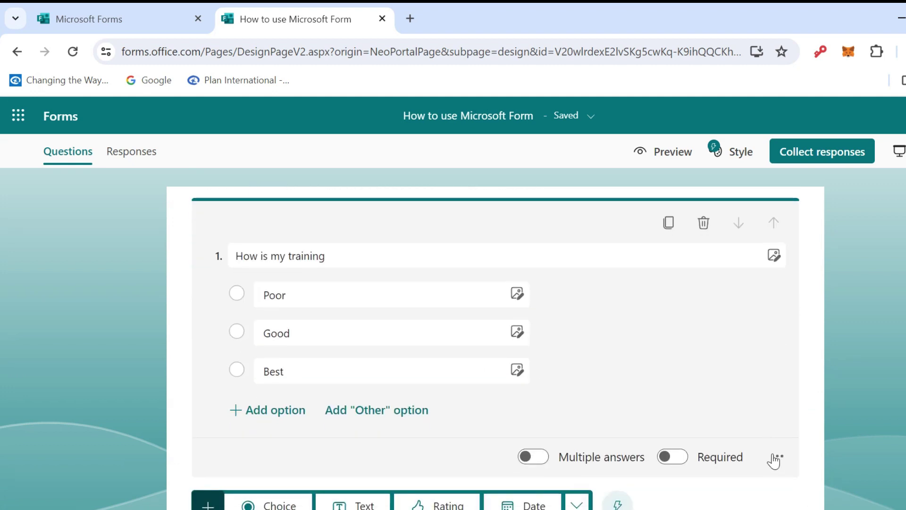
click(777, 456)
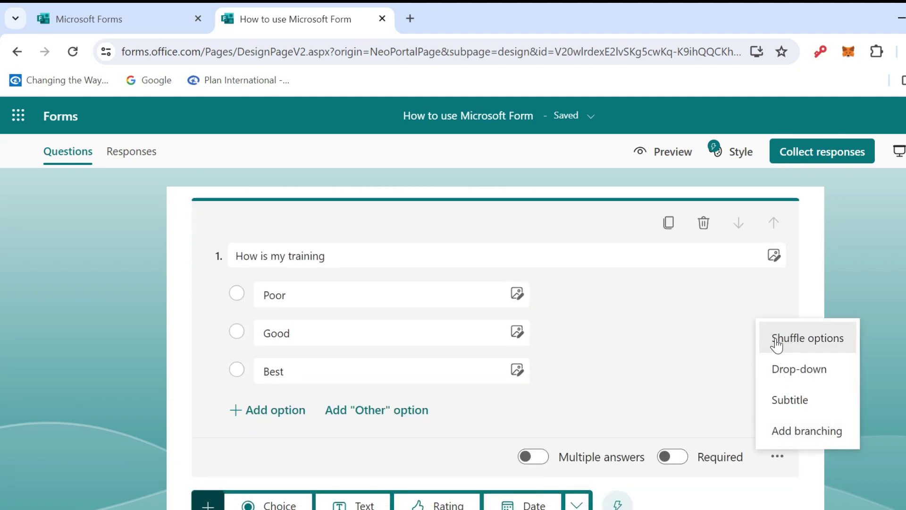
click(809, 343)
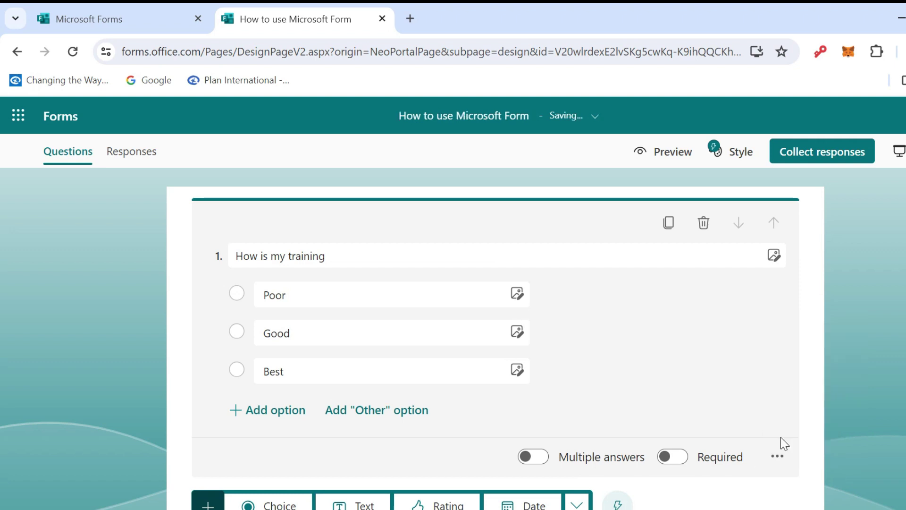
Preview the form repeatedly to check the shuffled training-rating options, then return to editing
click(663, 151)
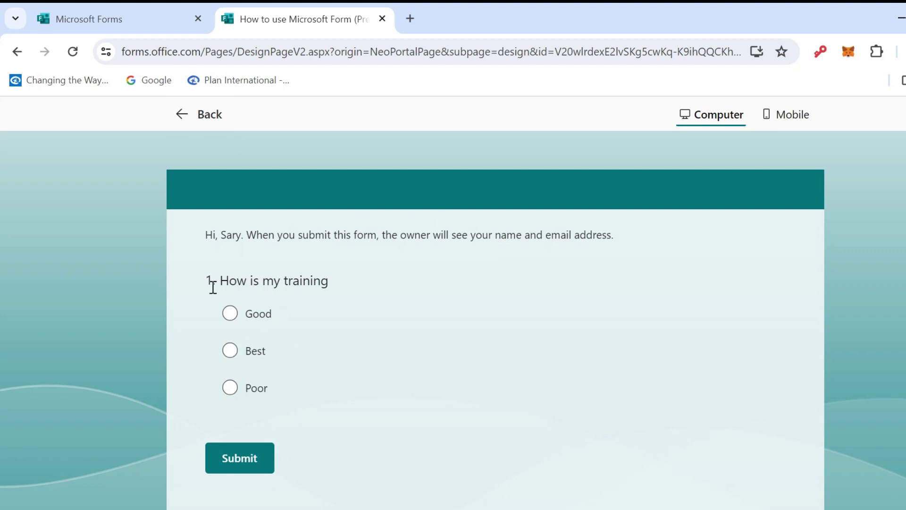
drag(279, 317, 255, 317)
click(205, 115)
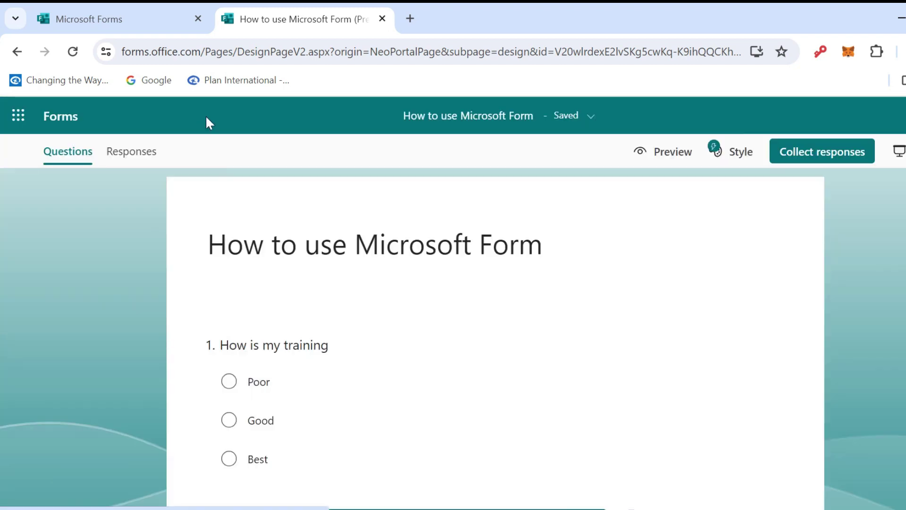
click(665, 154)
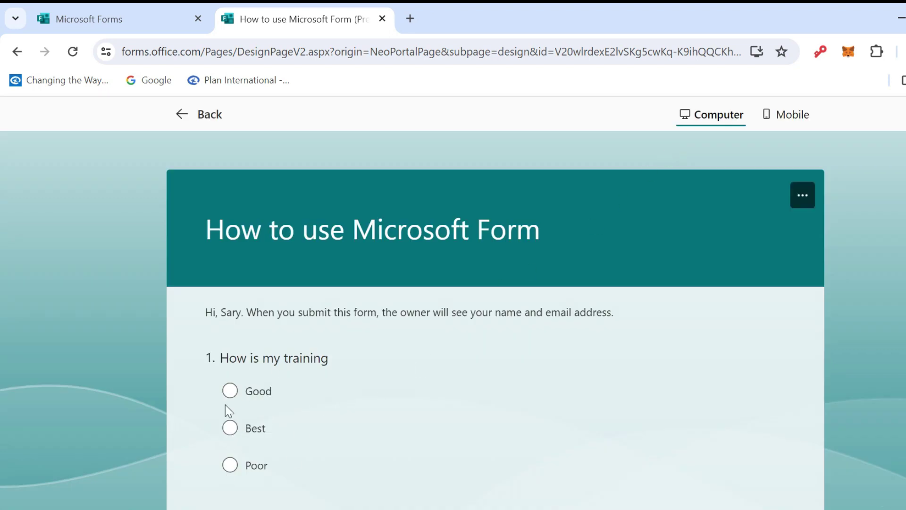
click(203, 114)
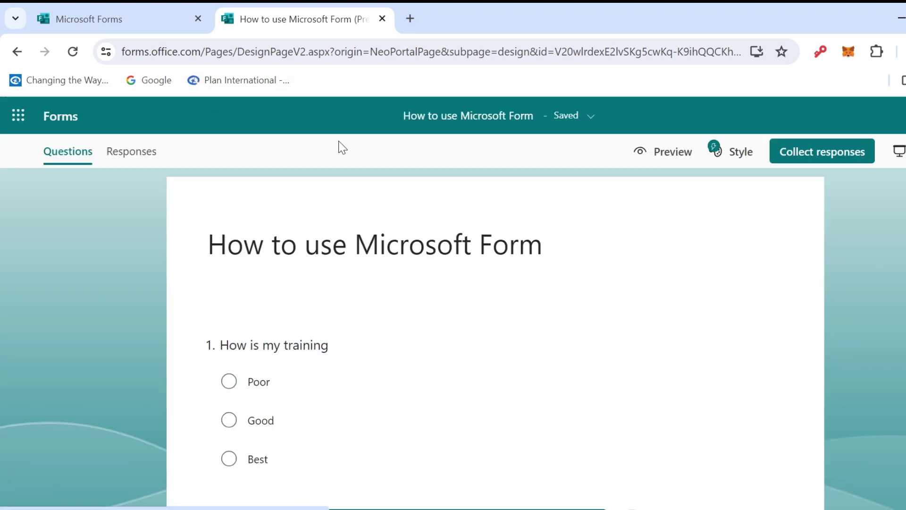
click(689, 155)
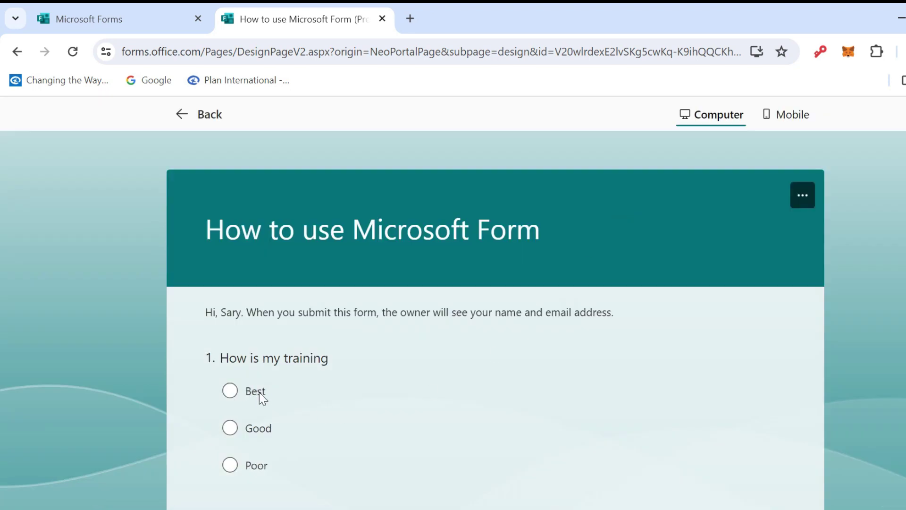
drag(265, 391, 238, 392)
click(202, 113)
Reopen question 1's more-settings menu to confirm Shuffle options, then dismiss it
scroll(715, 374, down, 2)
click(757, 393)
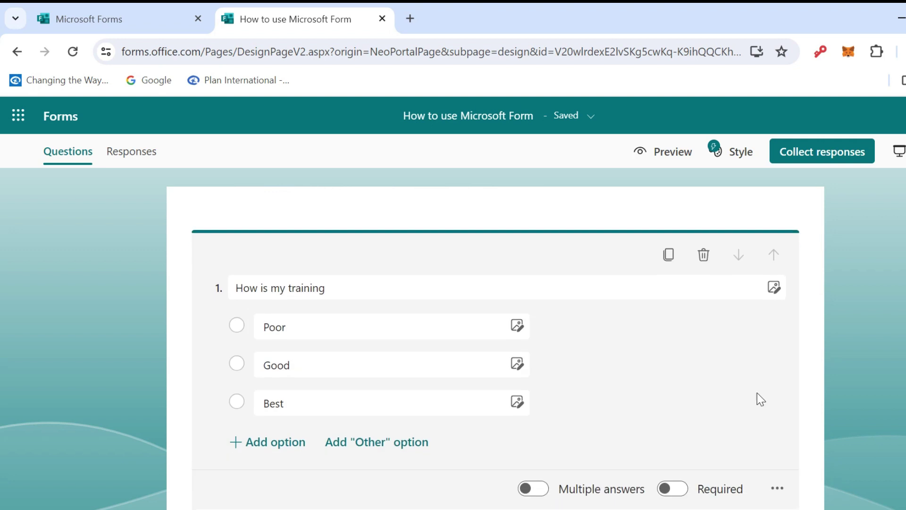
click(776, 456)
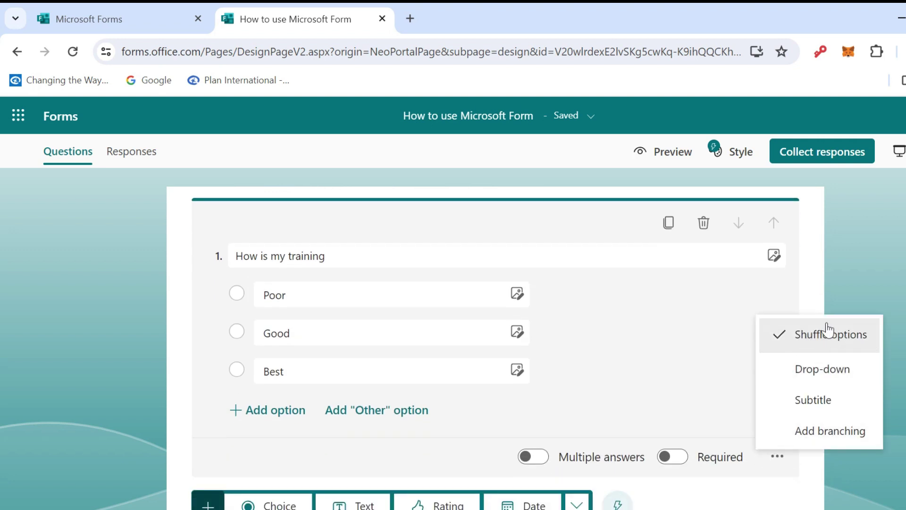
click(87, 312)
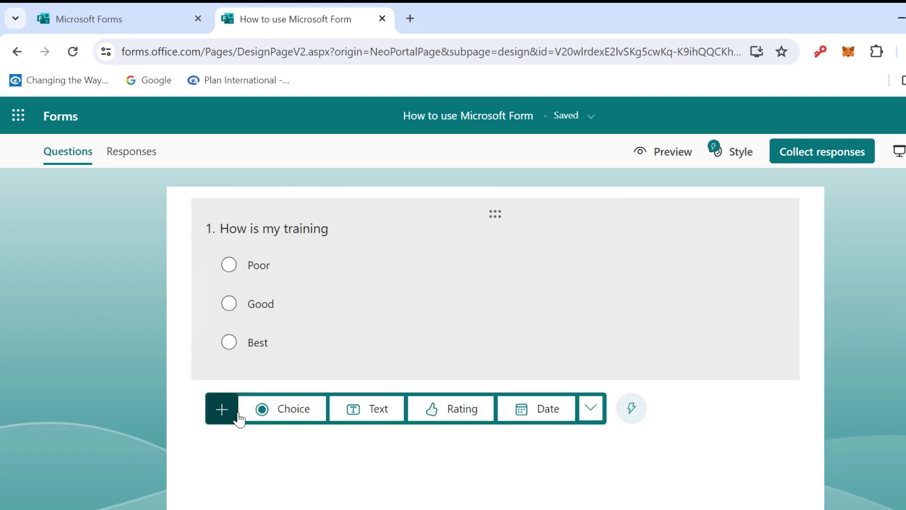
Add text question 'What is your name?' and test it in preview with a sample name
click(374, 410)
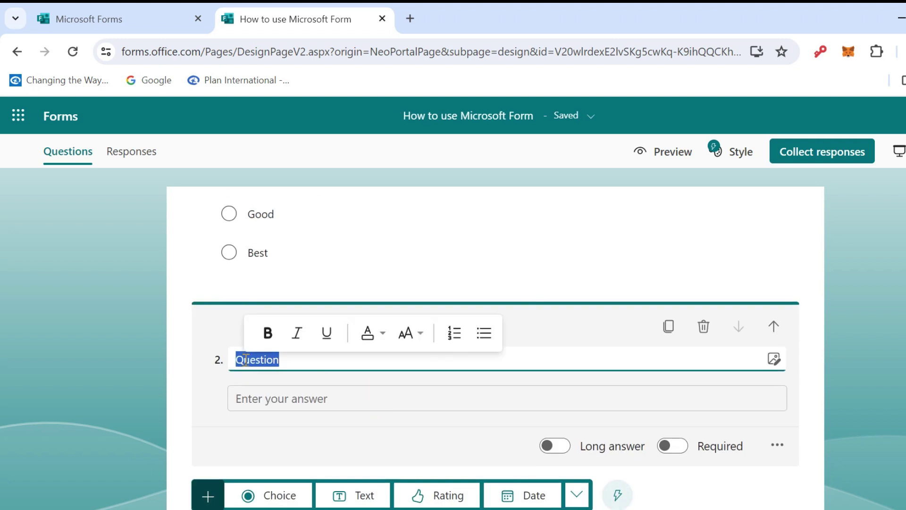
text(What is )
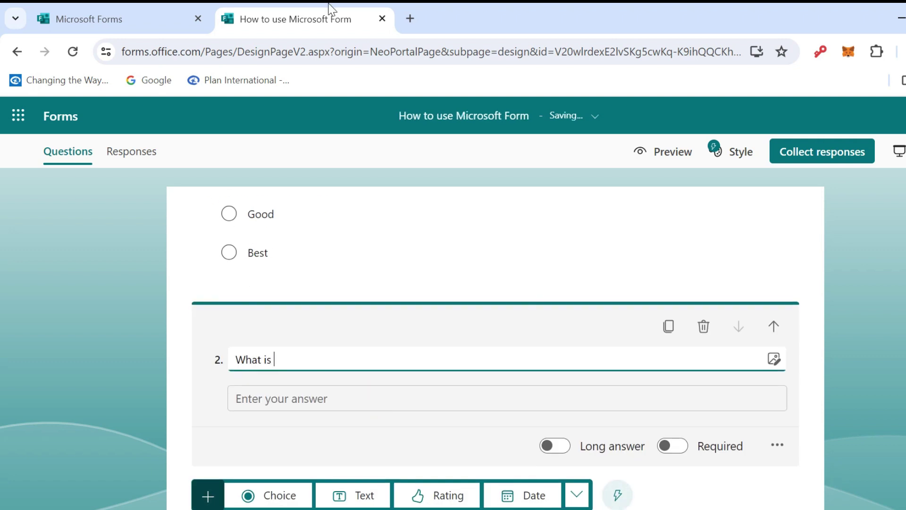
text(your name?)
click(662, 151)
scroll(358, 368, down, 3)
scroll(359, 367, down, 3)
click(317, 267)
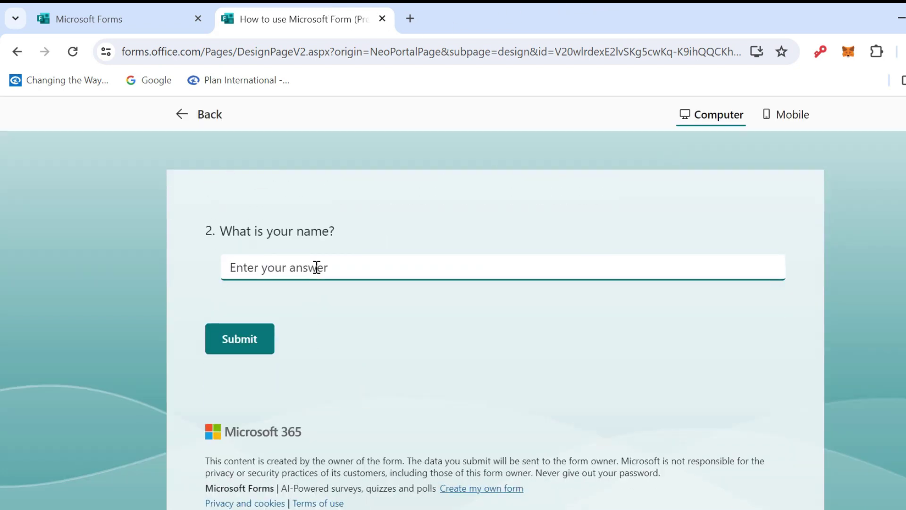
text(Jame)
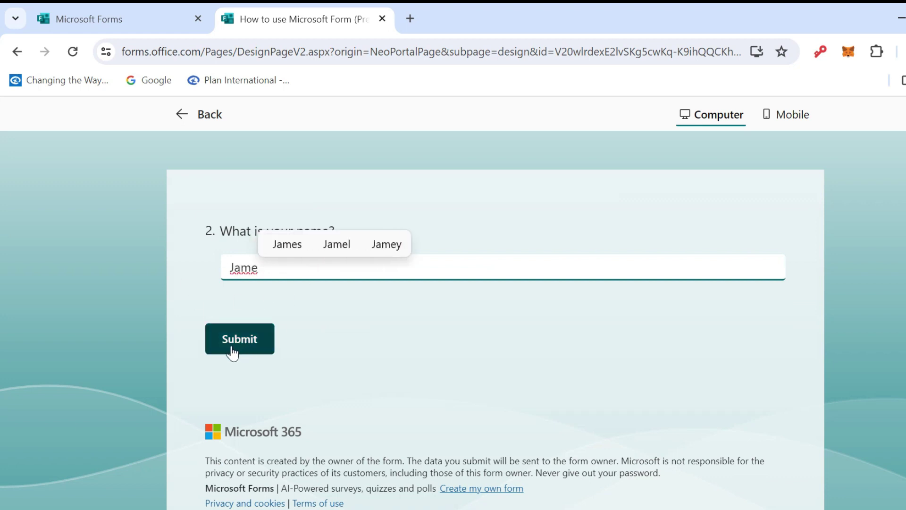
scroll(232, 353, up, 2)
Back in the editor, add a rating question titled 'Please rate me'
click(179, 118)
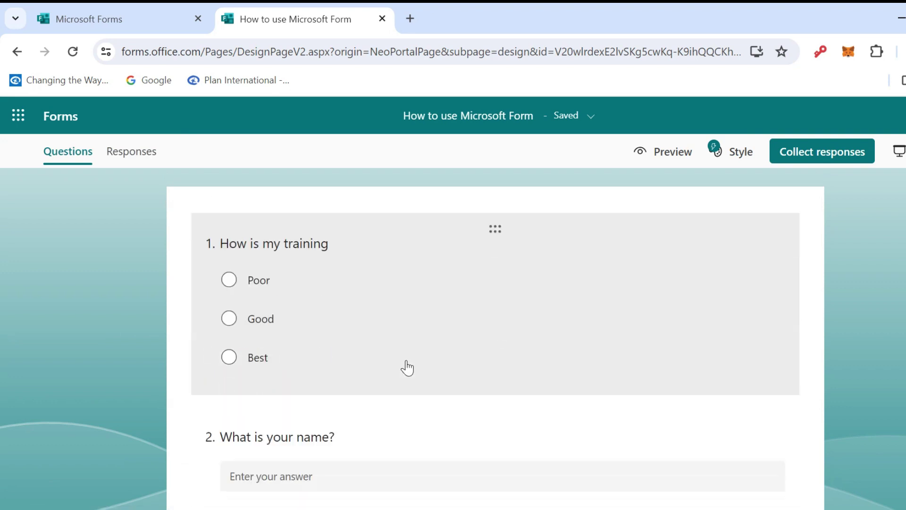
scroll(407, 368, down, 2)
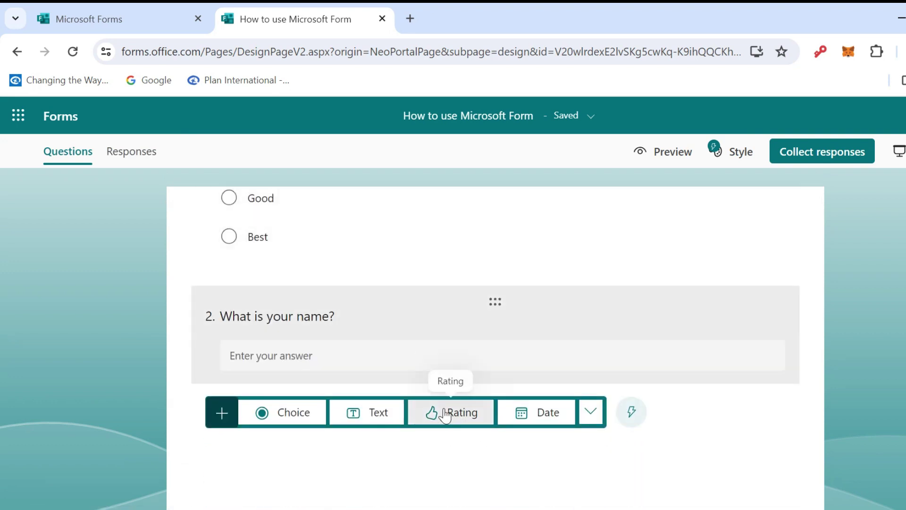
click(446, 413)
text(Please)
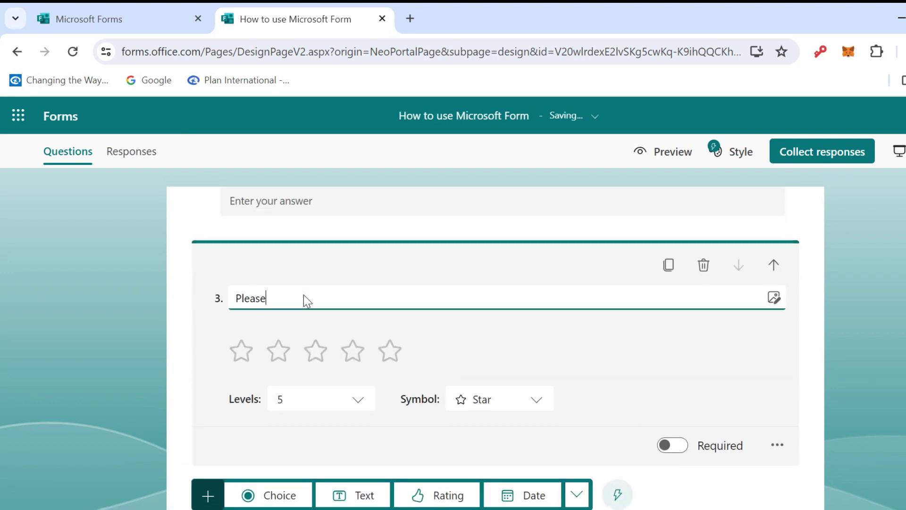
text( rate m)
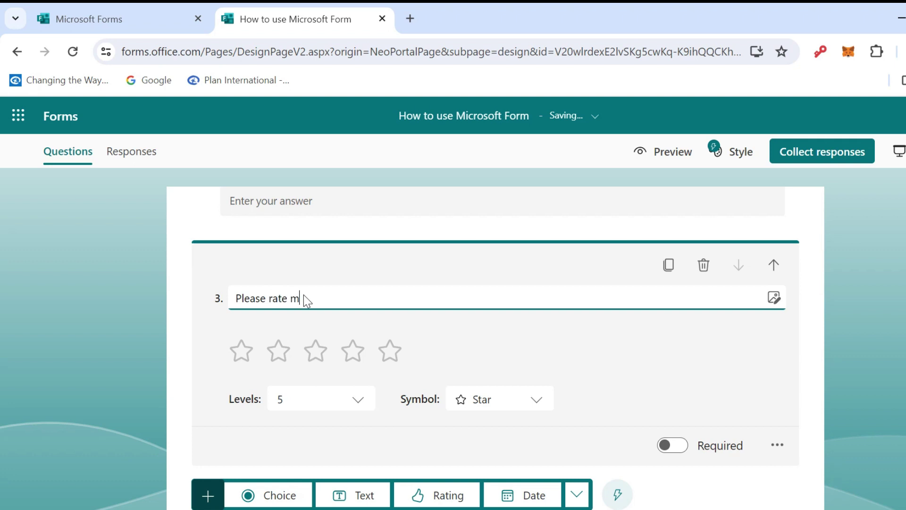
text(e)
Keep the rating at 5 levels and change its symbol to Heart
click(356, 404)
drag(374, 303, 385, 271)
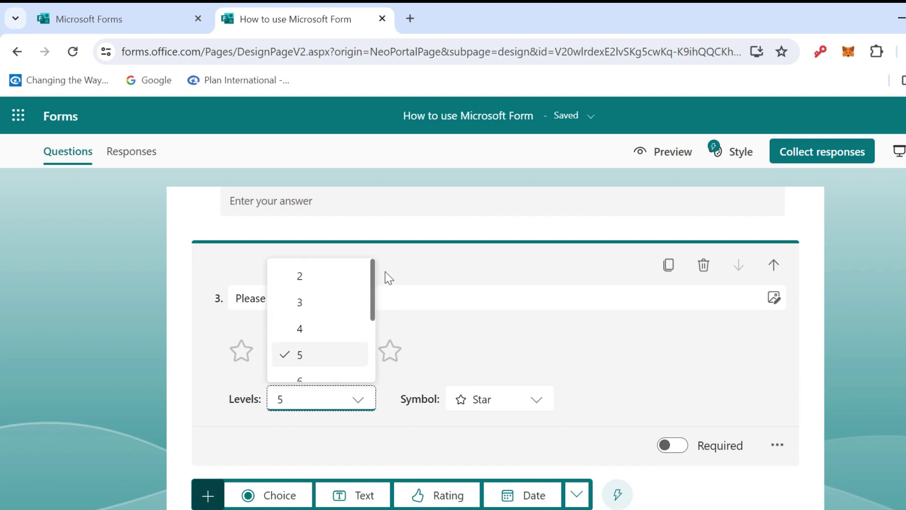
click(302, 355)
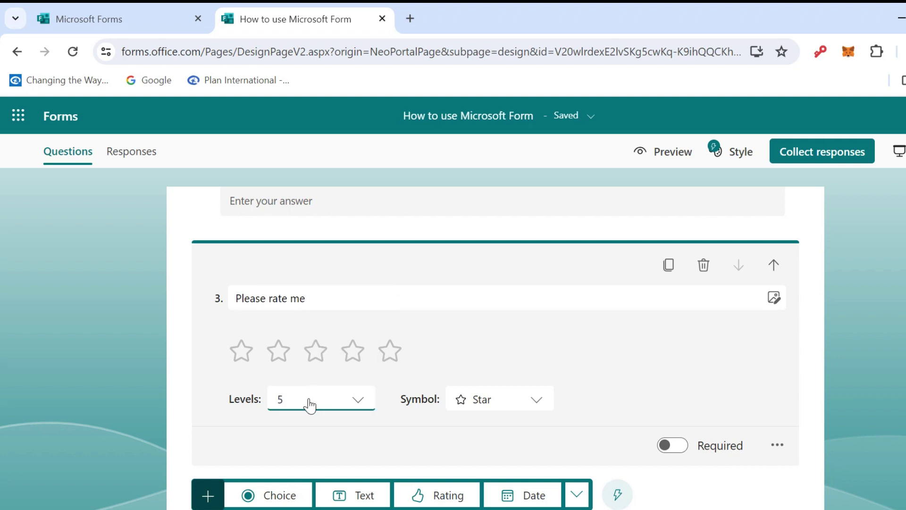
click(537, 399)
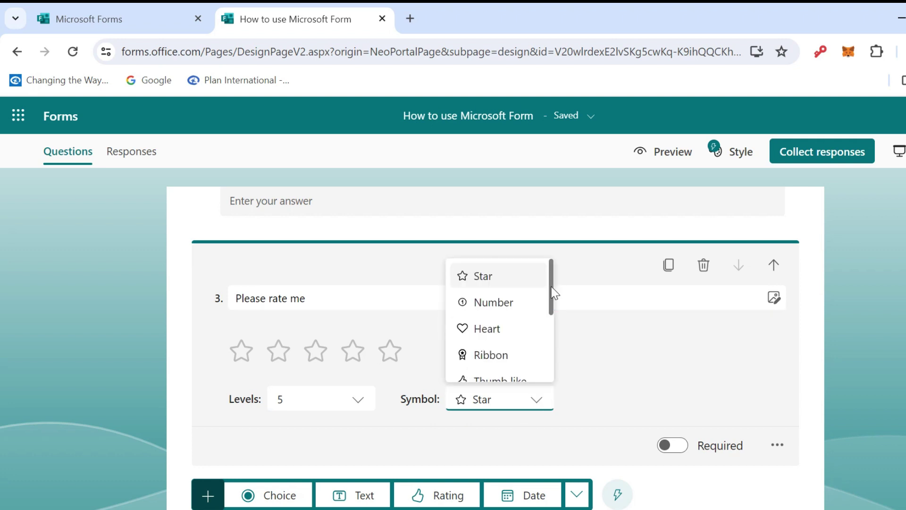
mouse_move(551, 293)
mouse_down()
mouse_move(545, 365)
mouse_move(549, 283)
mouse_up()
click(489, 328)
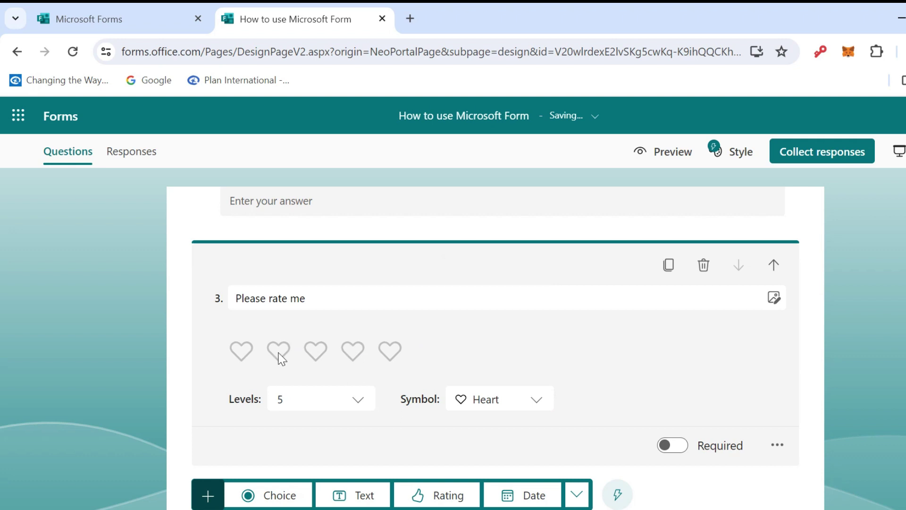
click(662, 161)
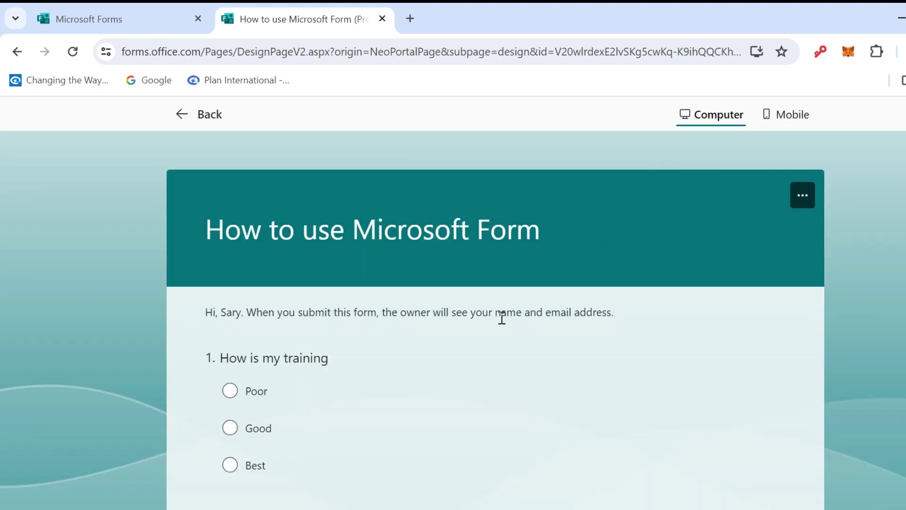
scroll(501, 318, down, 5)
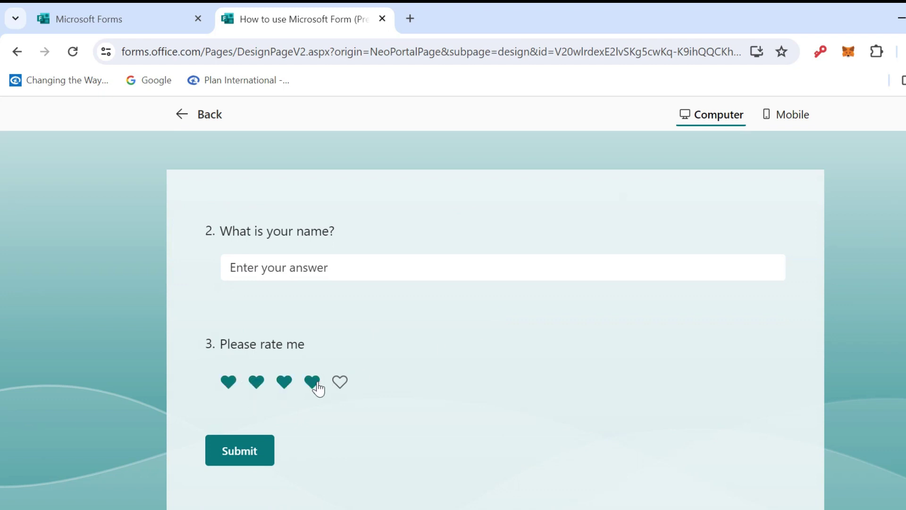
click(315, 386)
click(337, 386)
click(230, 383)
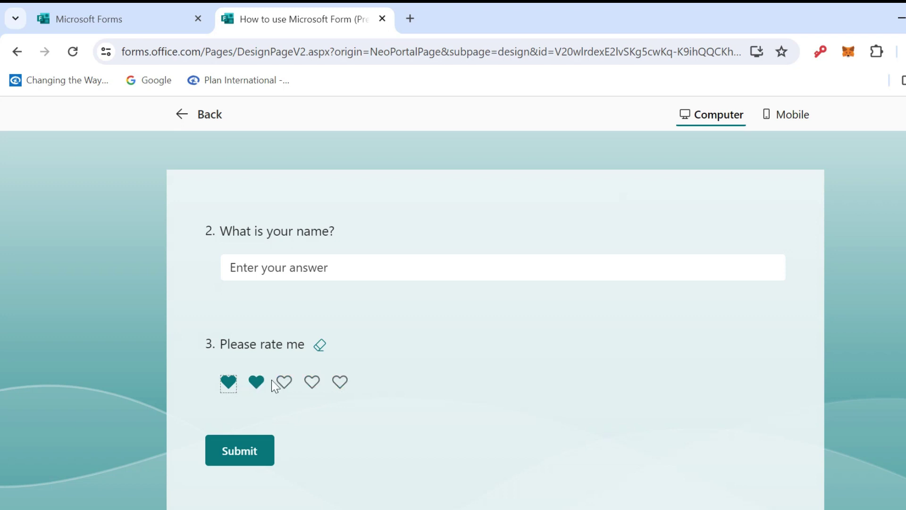
click(338, 383)
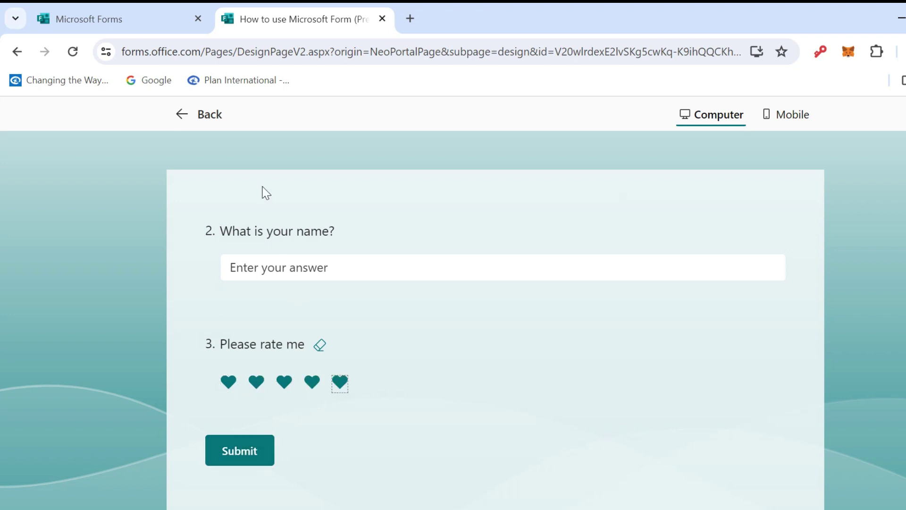
click(184, 118)
scroll(431, 368, down, 3)
scroll(430, 368, down, 4)
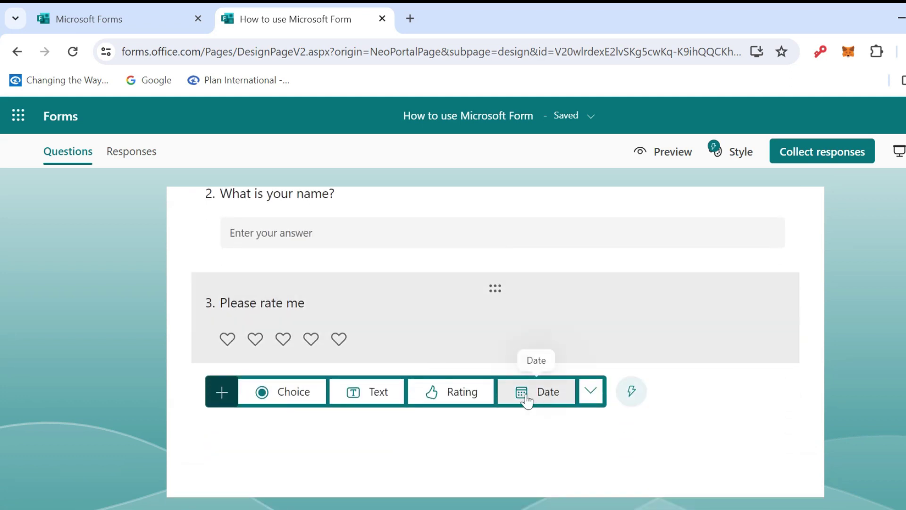
Add date question 'What date can you join the meeting?' and preview the form
click(539, 393)
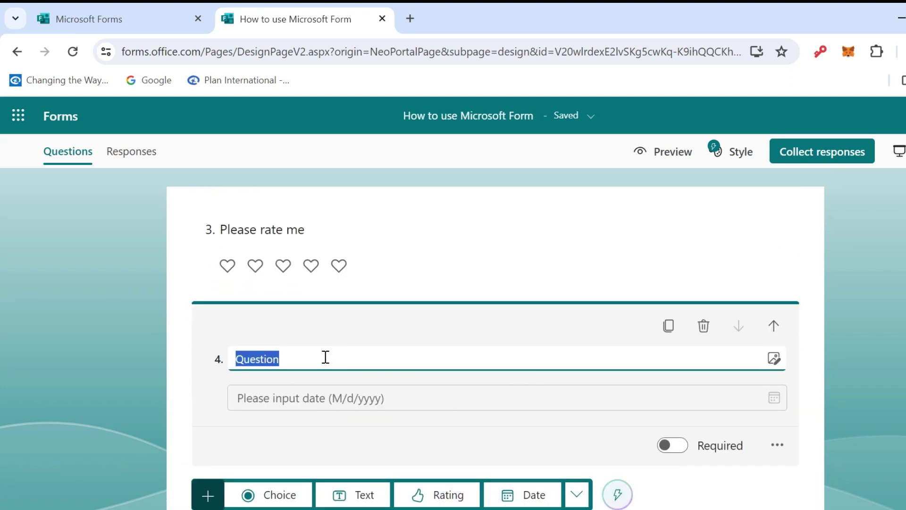
text(What da)
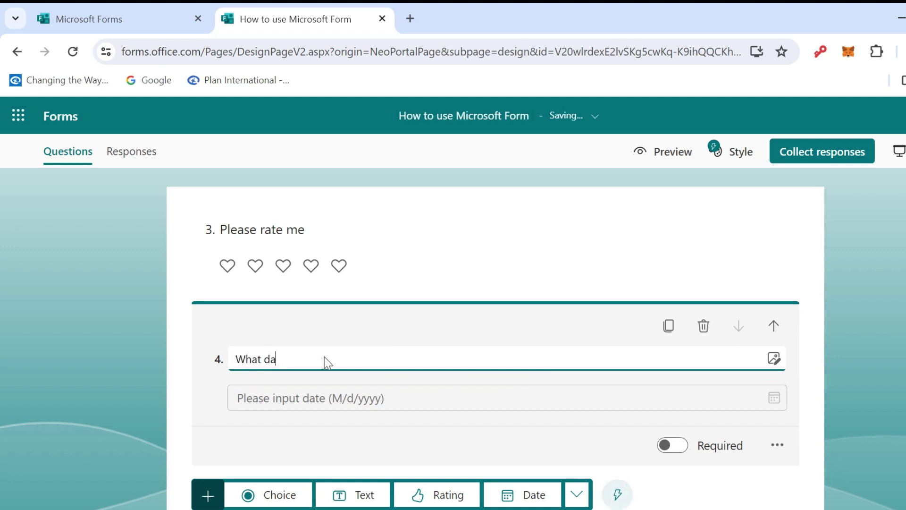
text(te can you join the meeting?)
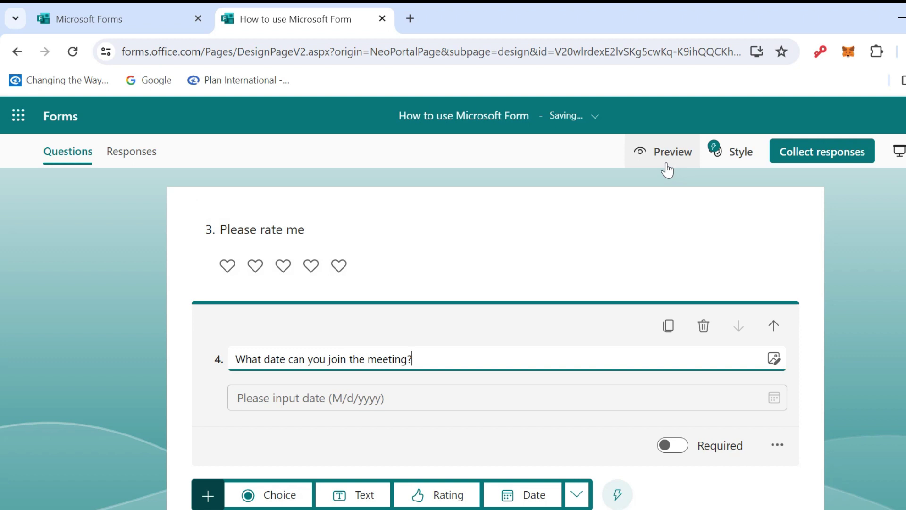
click(671, 169)
In the preview, pick 26 February 2024 from the calendar as the meeting date
scroll(385, 335, down, 3)
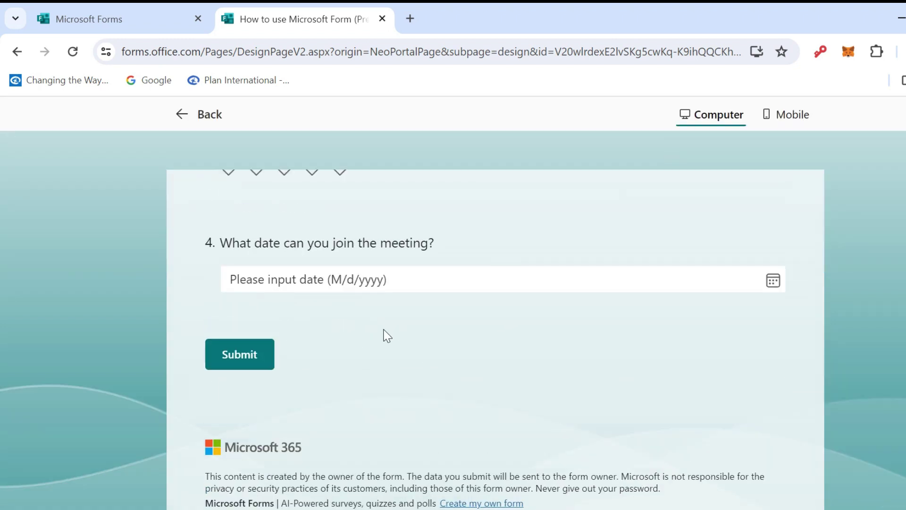
scroll(384, 335, up, 1)
click(378, 332)
click(379, 333)
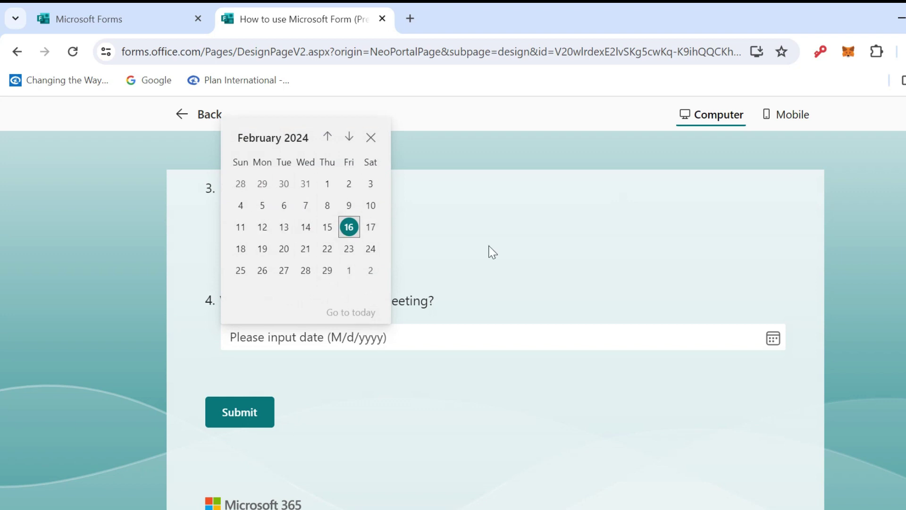
key(Escape)
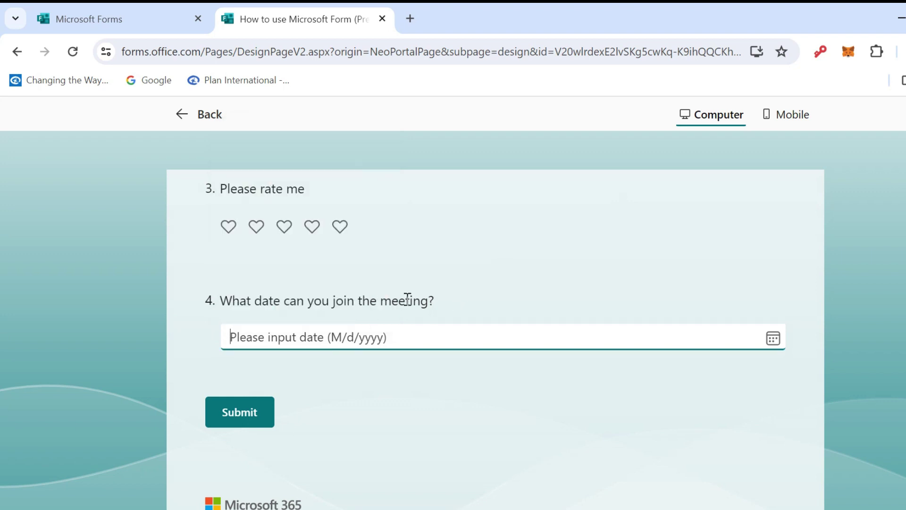
click(362, 339)
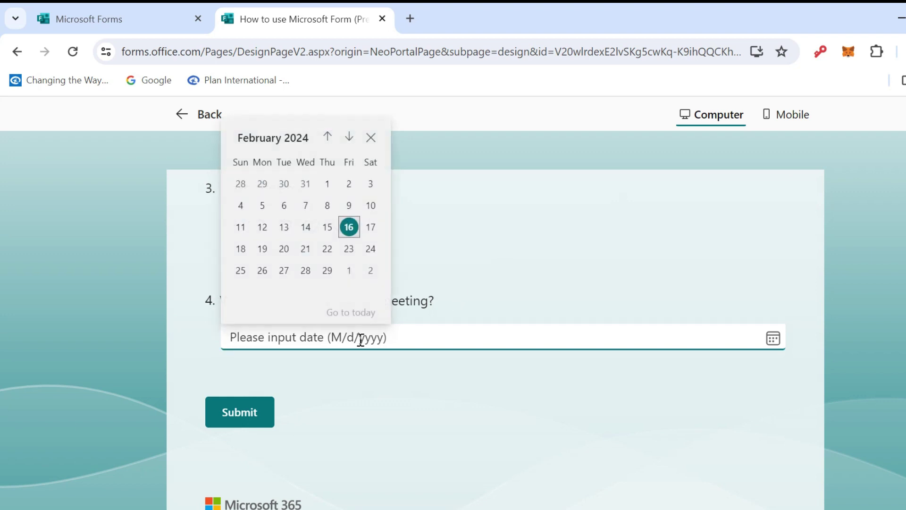
click(264, 274)
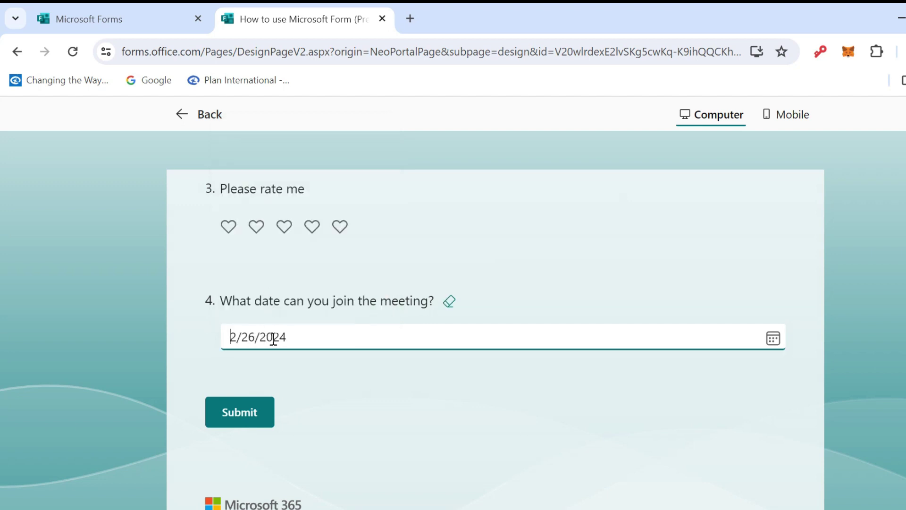